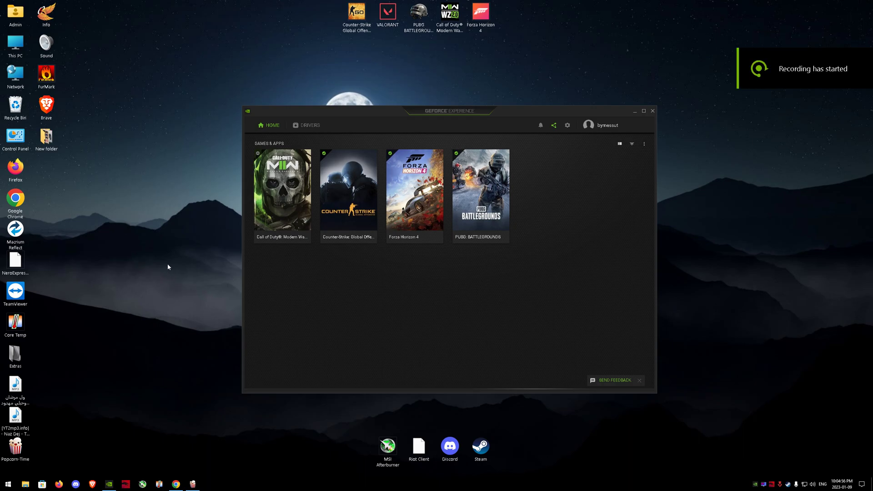
Open GeForce Experience's Settings via the gear icon to show the General page.
right_click(117, 193)
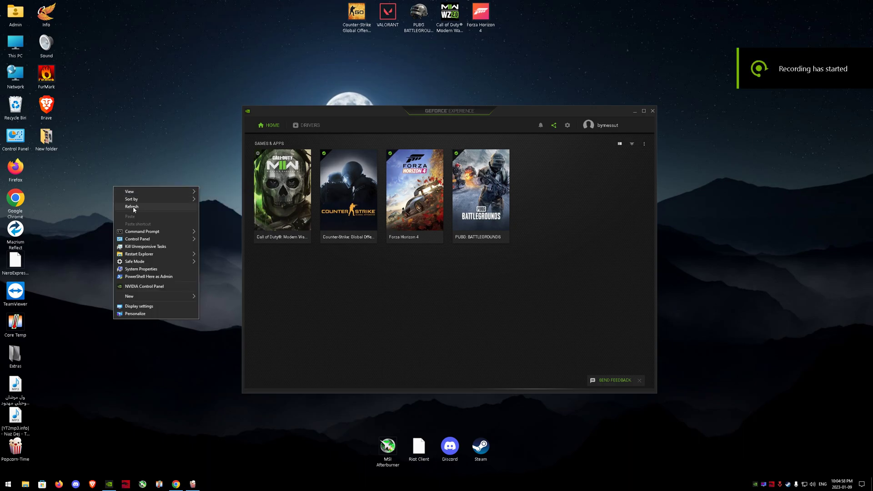
click(133, 204)
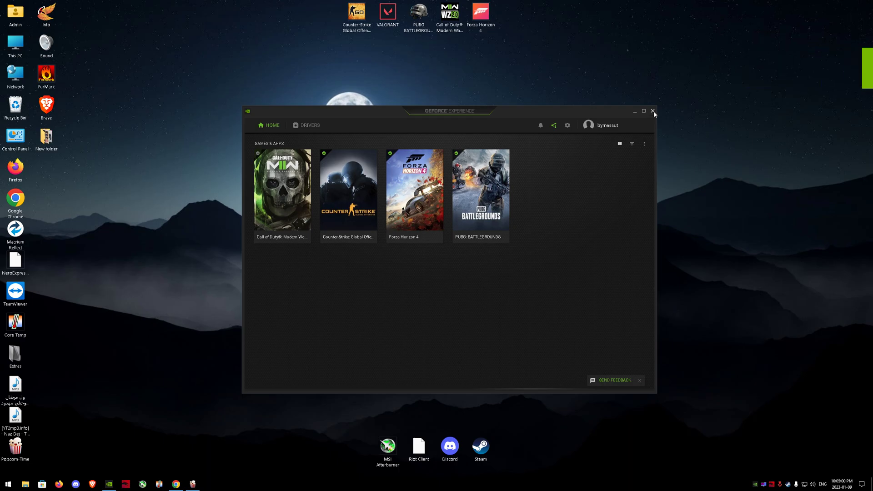
click(566, 126)
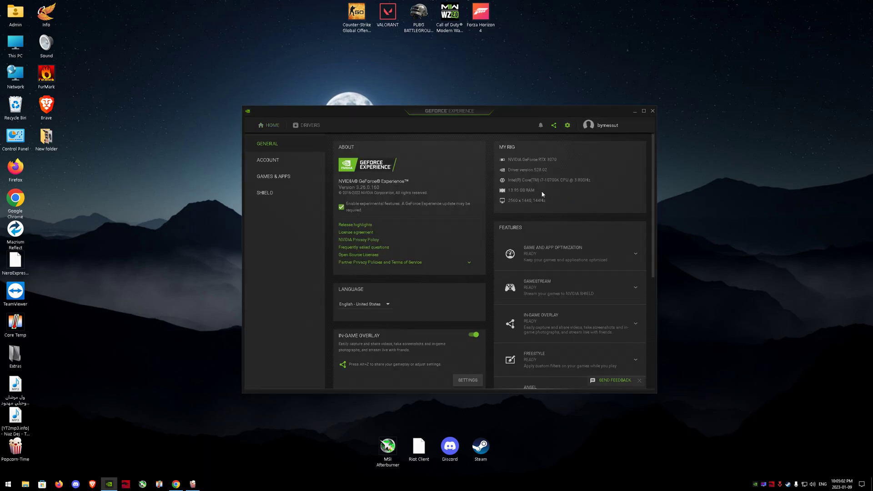
click(554, 125)
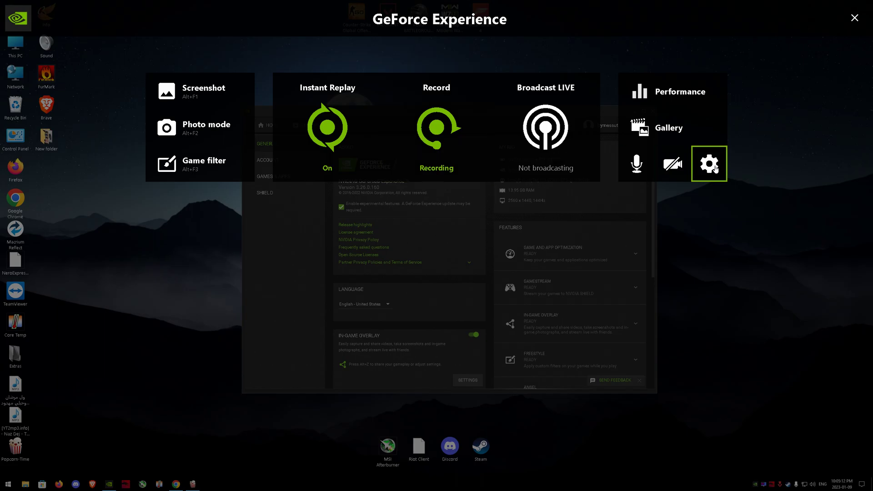
click(710, 165)
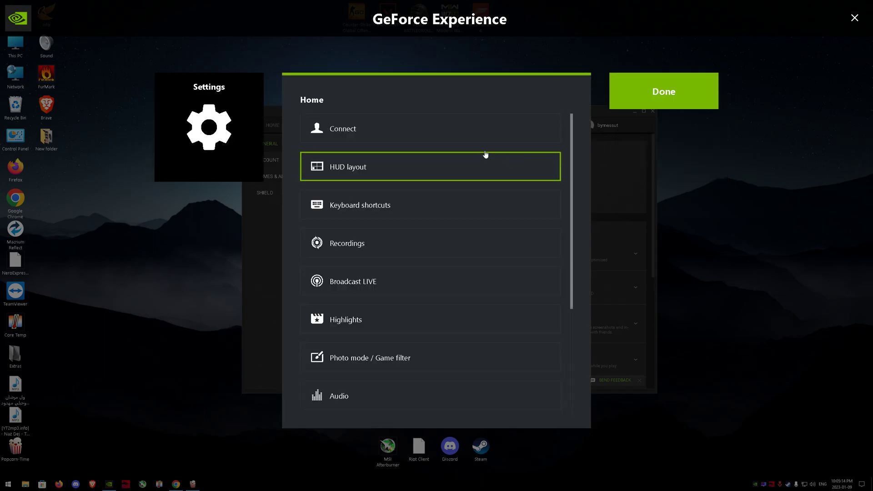
scroll(464, 204, down, 3)
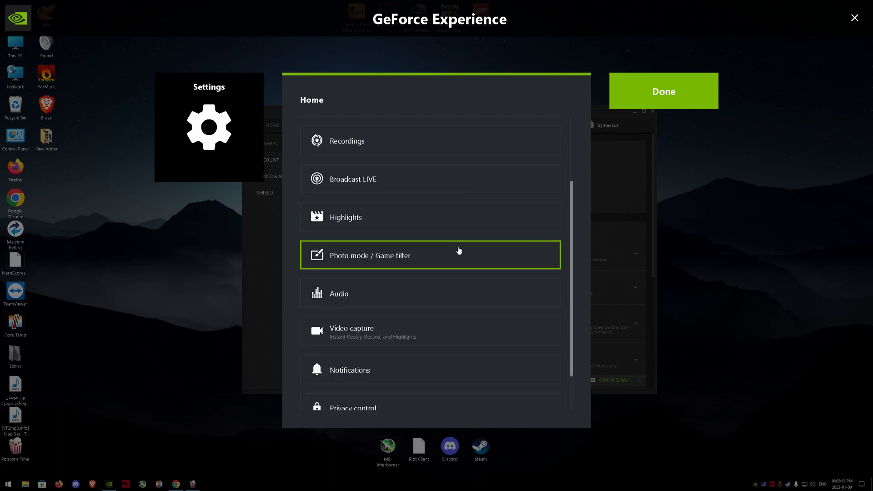
click(358, 293)
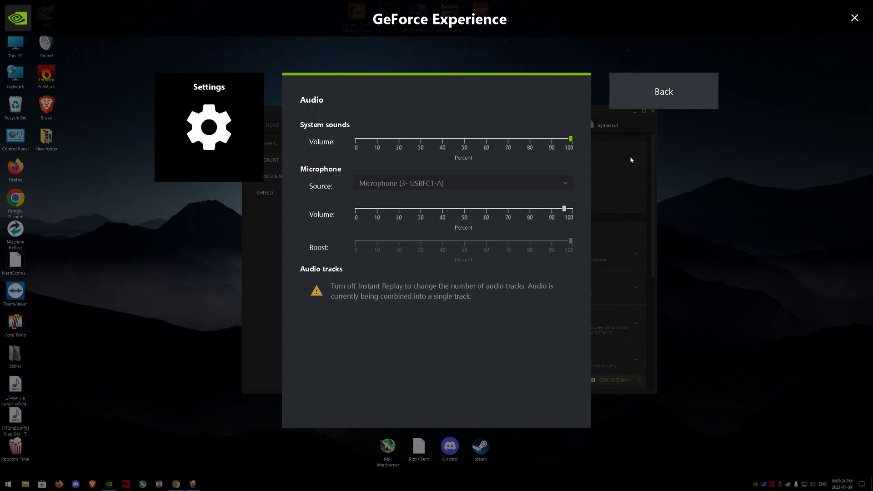
click(668, 103)
click(668, 103)
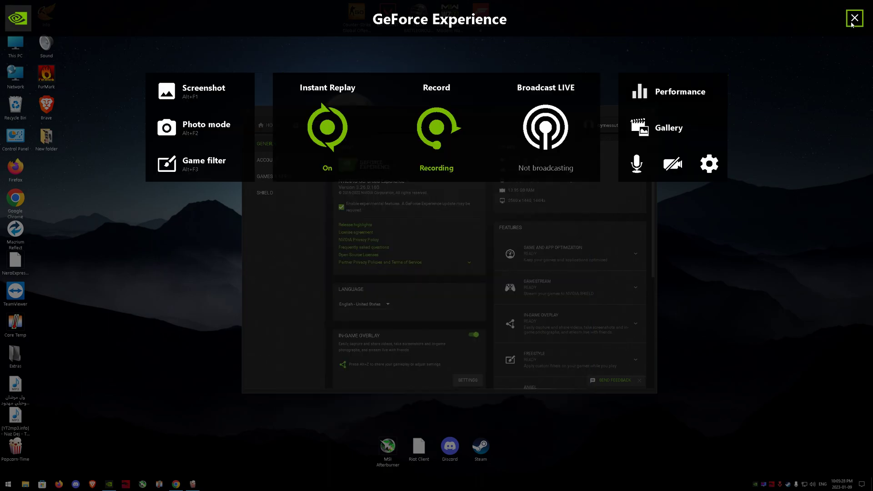
click(855, 18)
right_click(124, 208)
click(40, 213)
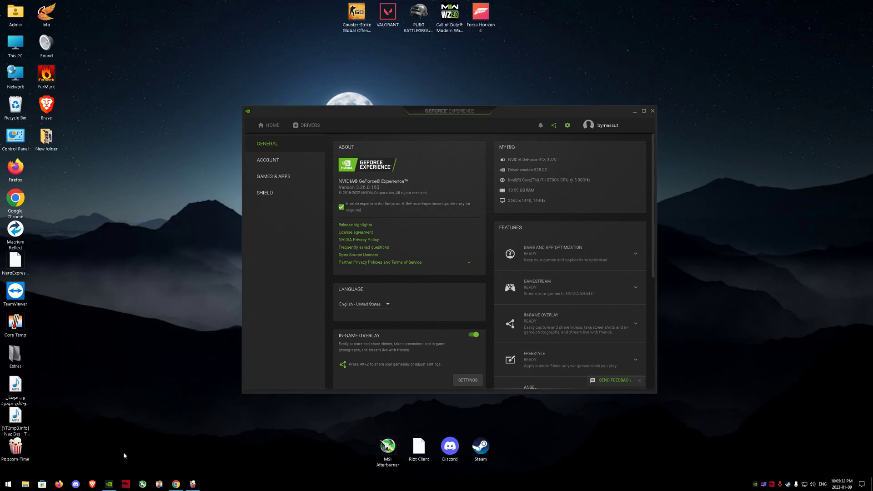
Open and dismiss several desktop context menus, refreshing the desktop.
right_click(109, 366)
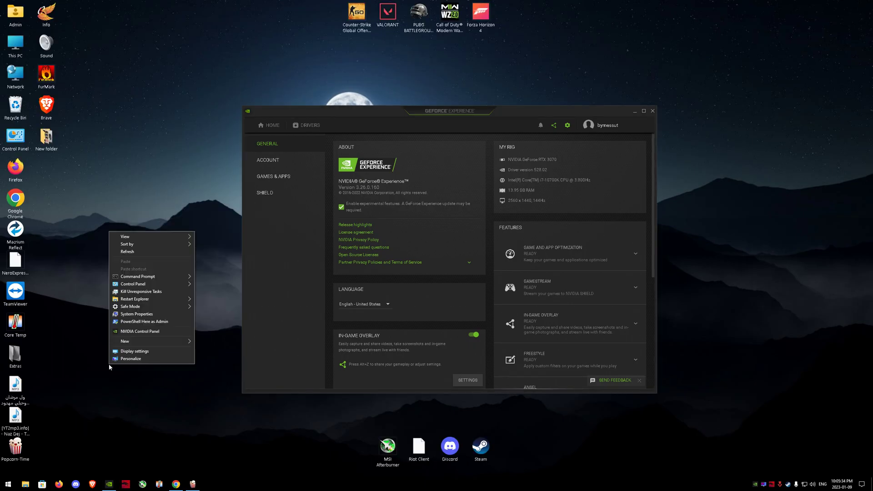
click(138, 257)
right_click(103, 213)
click(120, 232)
right_click(119, 231)
click(95, 219)
right_click(94, 218)
click(107, 239)
right_click(107, 226)
click(125, 247)
right_click(80, 192)
click(109, 213)
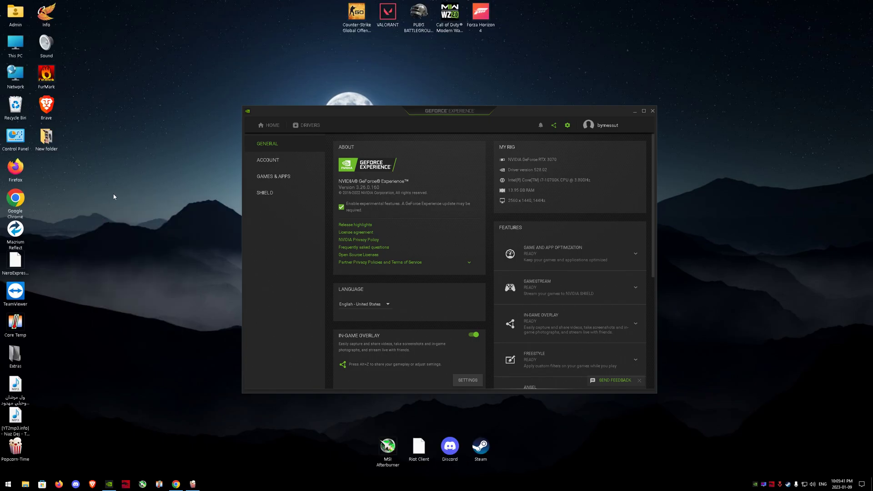
Launch Manage from This PC's context menu and centre the Computer Management window.
right_click(17, 45)
key(Escape)
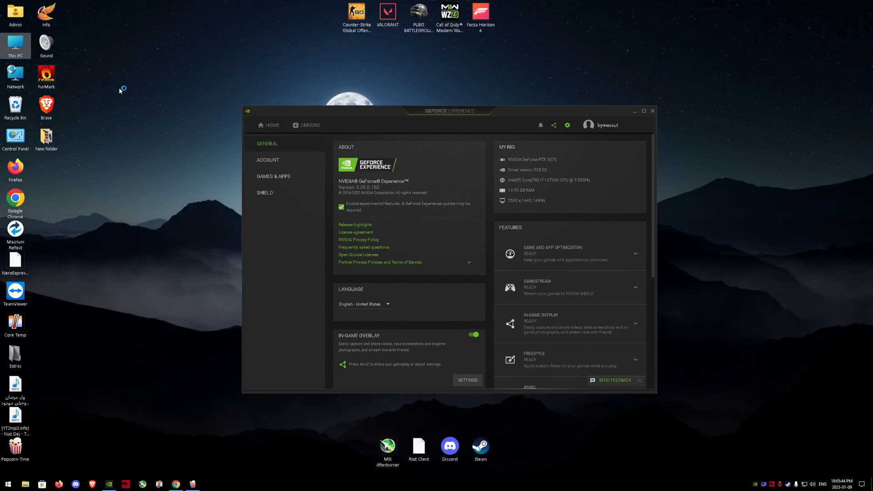
right_click(119, 87)
click(150, 110)
drag(101, 14, 383, 99)
Open Device Manager and look over High Definition Audio, NVIDIA High Definition Audio and USBFC1-A.
click(326, 172)
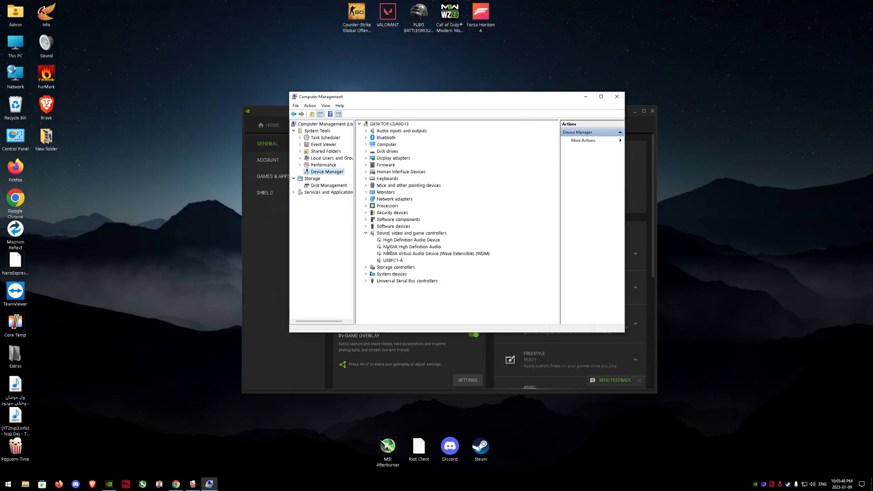
click(410, 240)
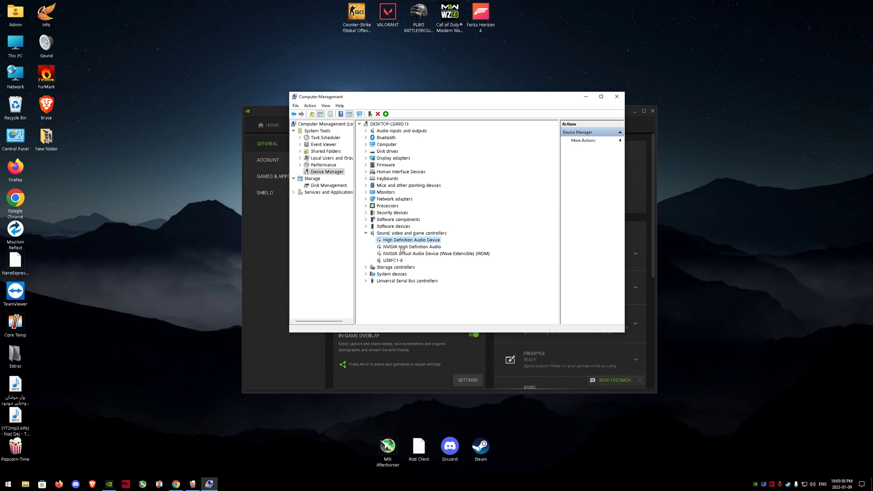
click(409, 233)
click(400, 247)
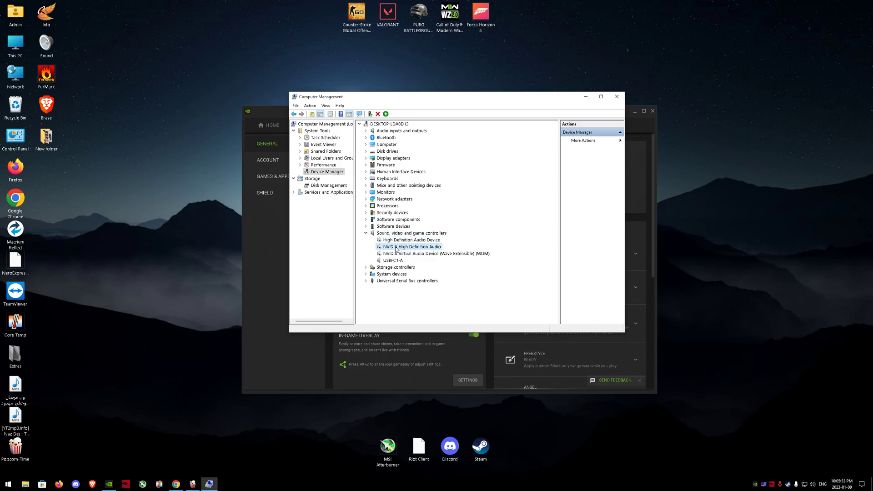
key(Down)
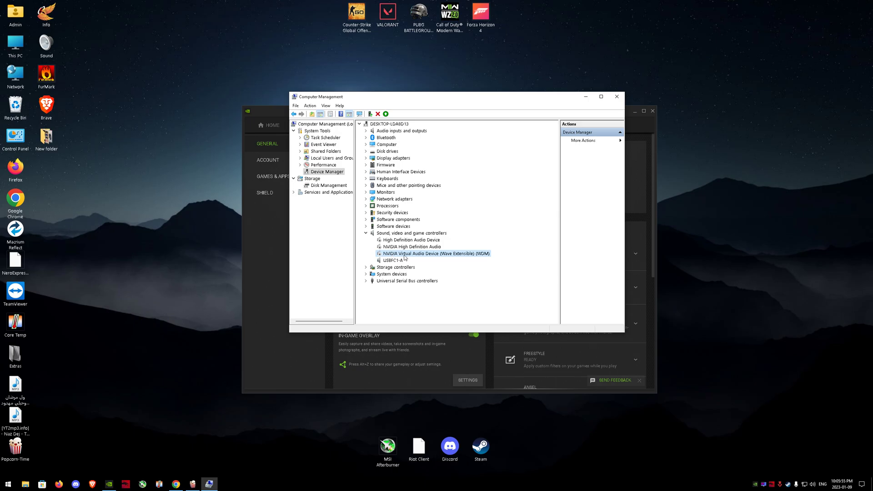
key(Up)
key(Up)
click(392, 261)
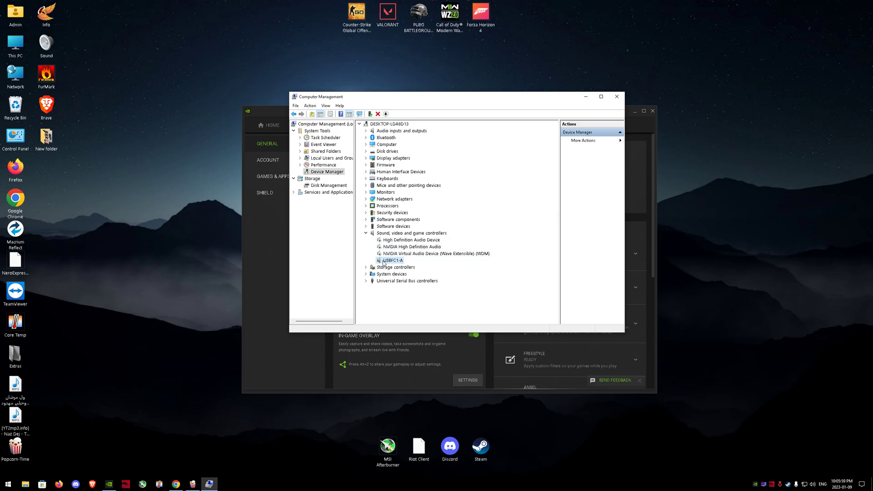
Inspect the NVIDIA Virtual Audio Device and its context menu without changing anything.
click(410, 254)
click(410, 247)
click(389, 254)
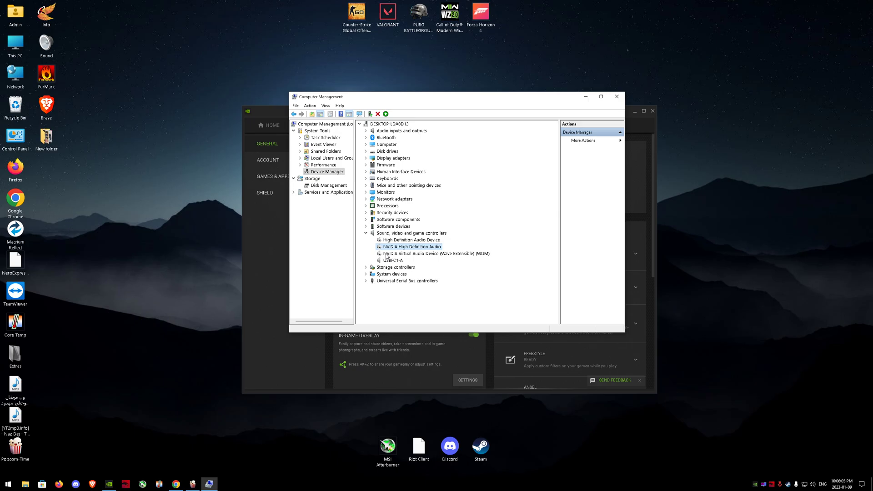
right_click(389, 253)
click(409, 266)
click(407, 247)
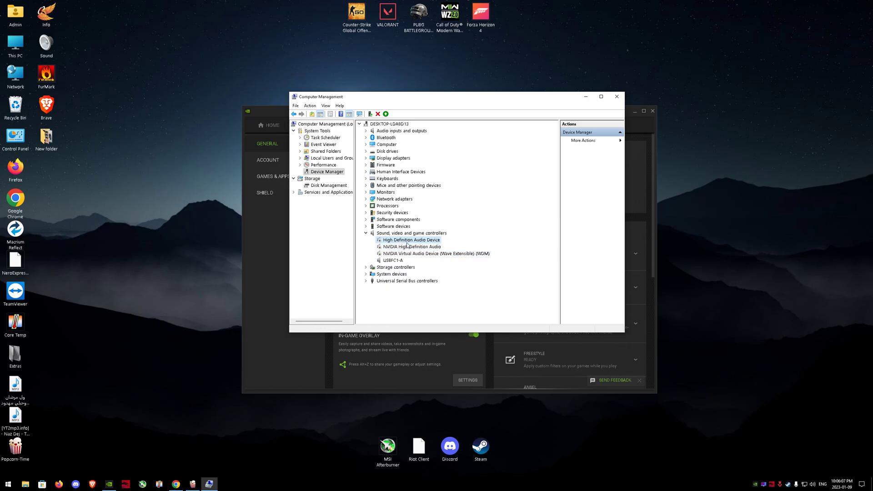
click(404, 254)
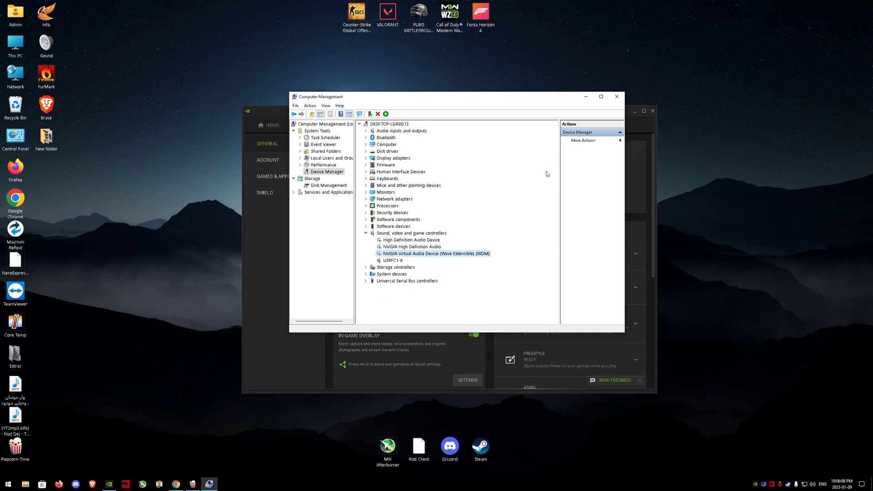
Close the Computer Management window, leaving GeForce Experience settings on screen.
click(617, 98)
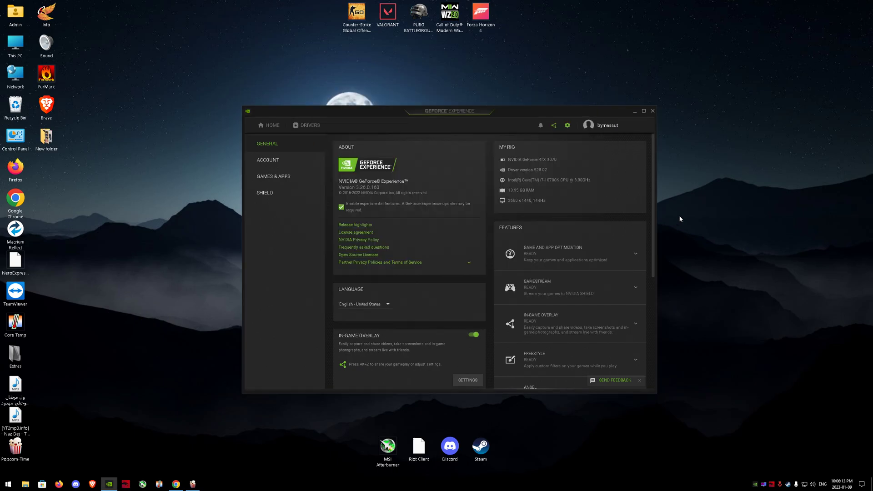
mouse_move(653, 235)
mouse_down()
mouse_move(653, 248)
mouse_move(653, 225)
mouse_up()
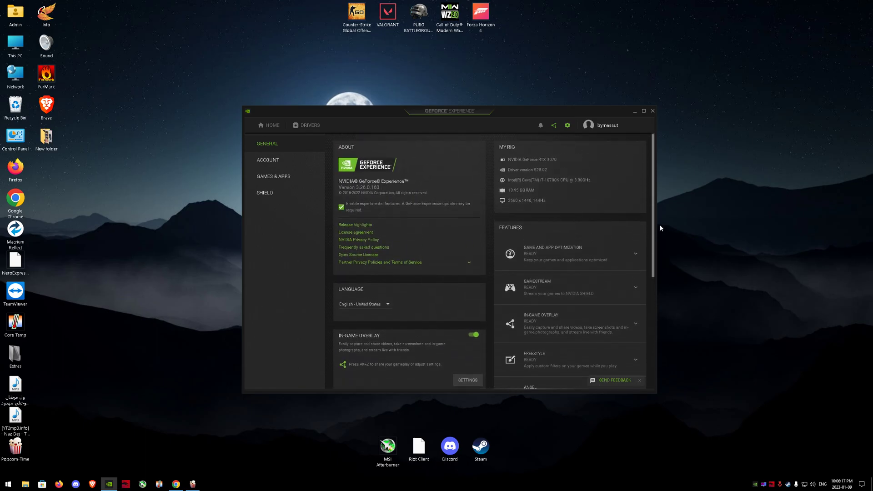